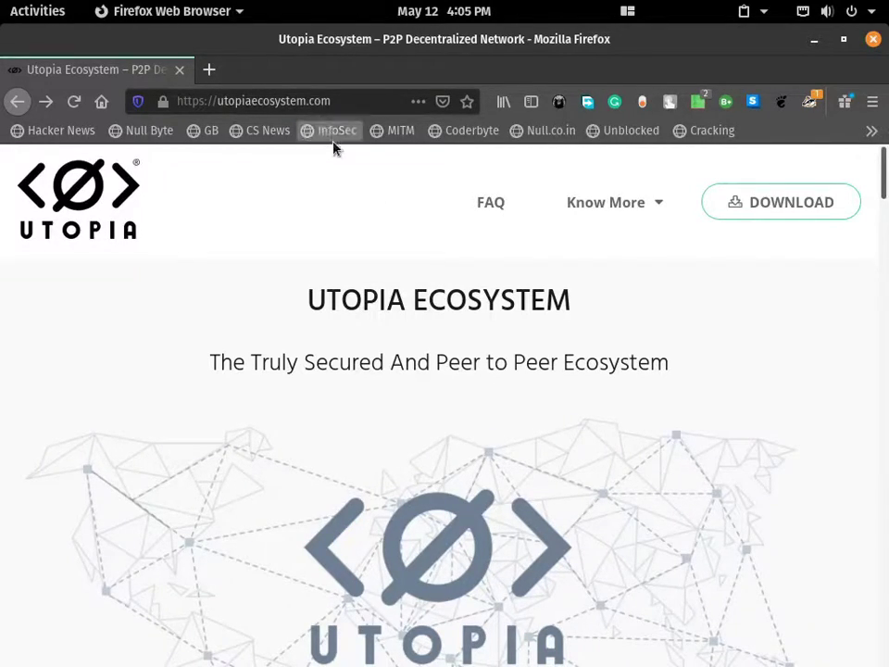
Download the Utopia package for Ubuntu and Debian-based Linux, utopia-latest.amd64.deb, to the Downloads folder and show the downloads list.
left_click(785, 209)
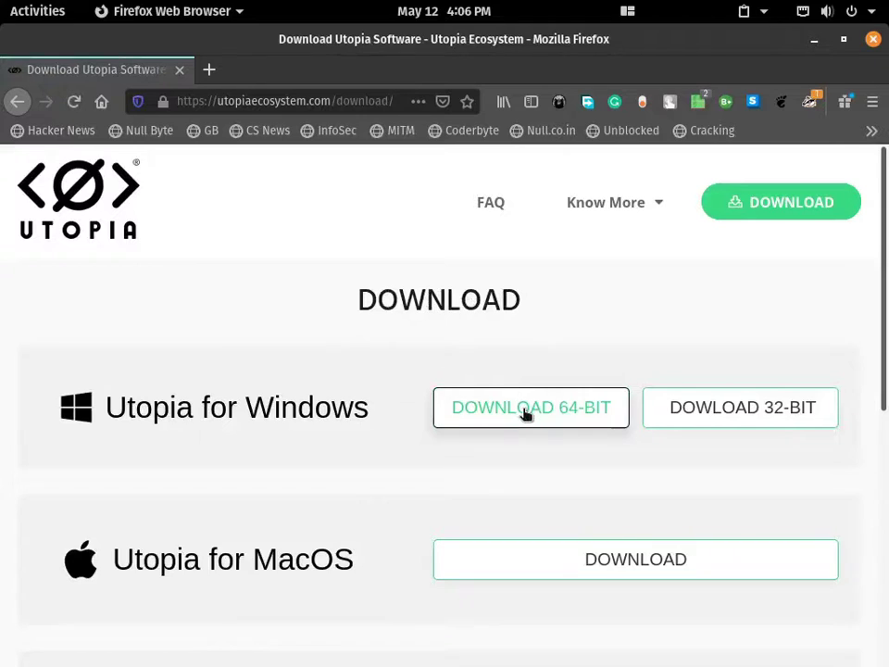
scroll(521, 526, "down", 5)
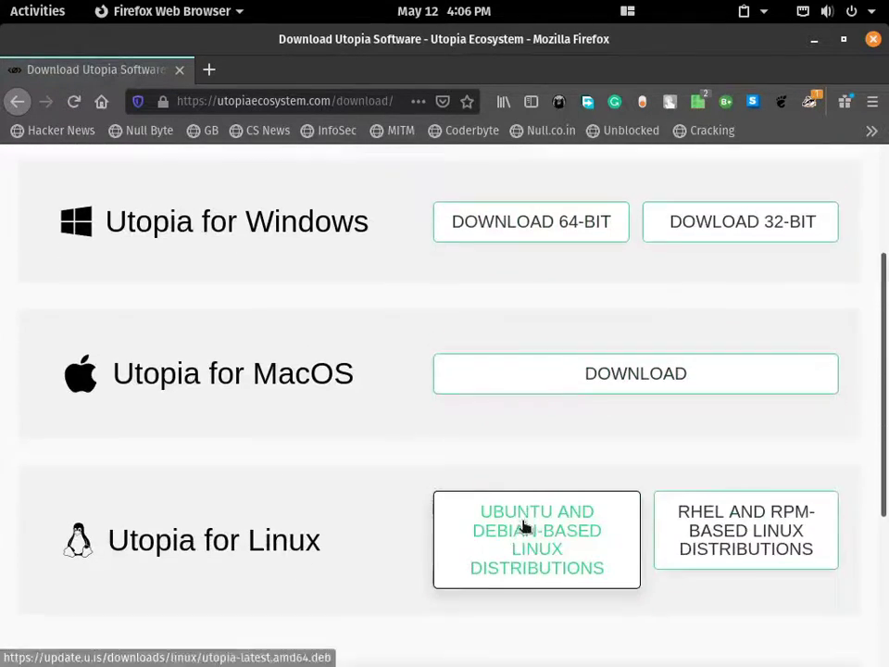
scroll(281, 420, "down", 2)
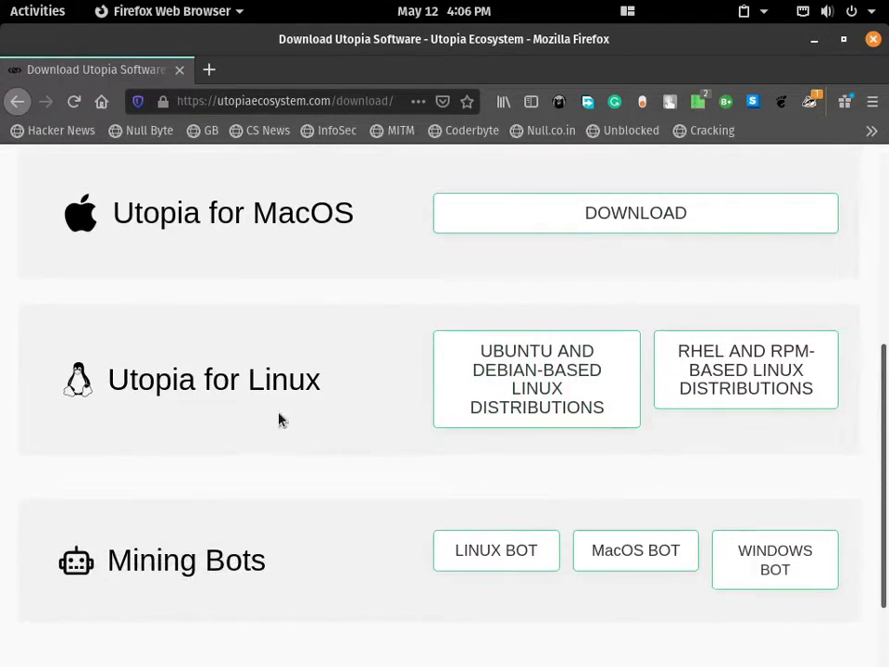
left_click(537, 390)
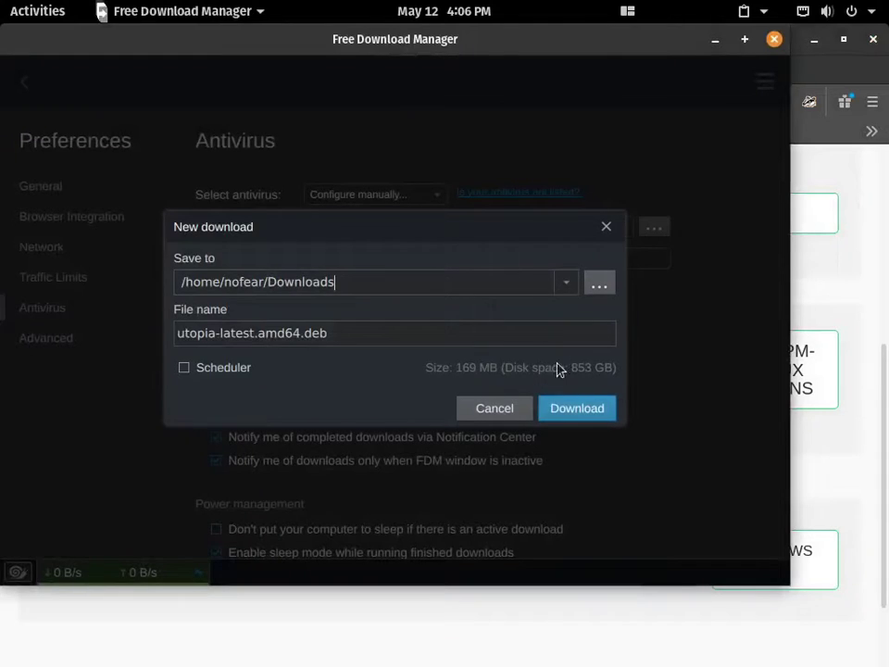
left_click(573, 416)
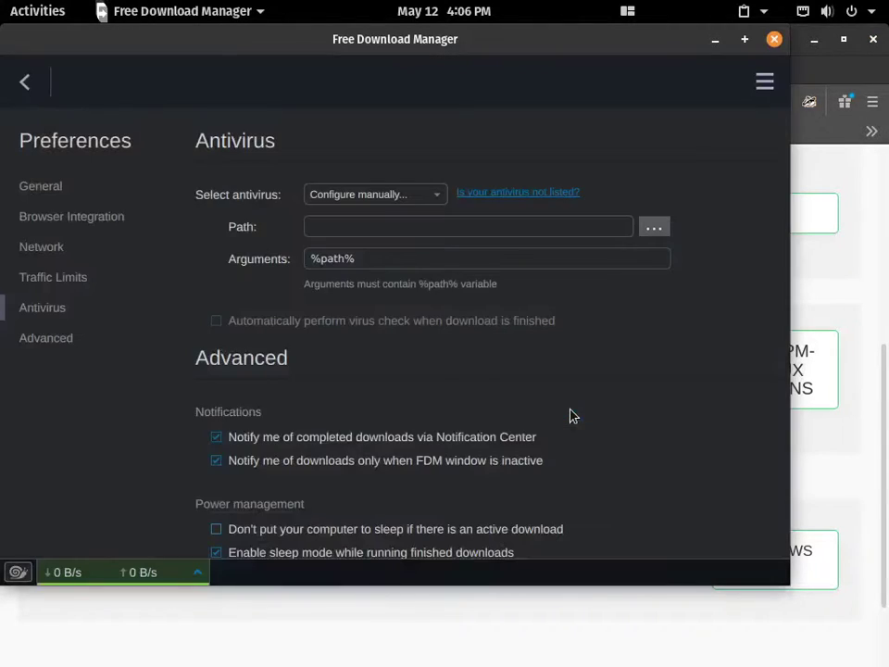
left_click(25, 81)
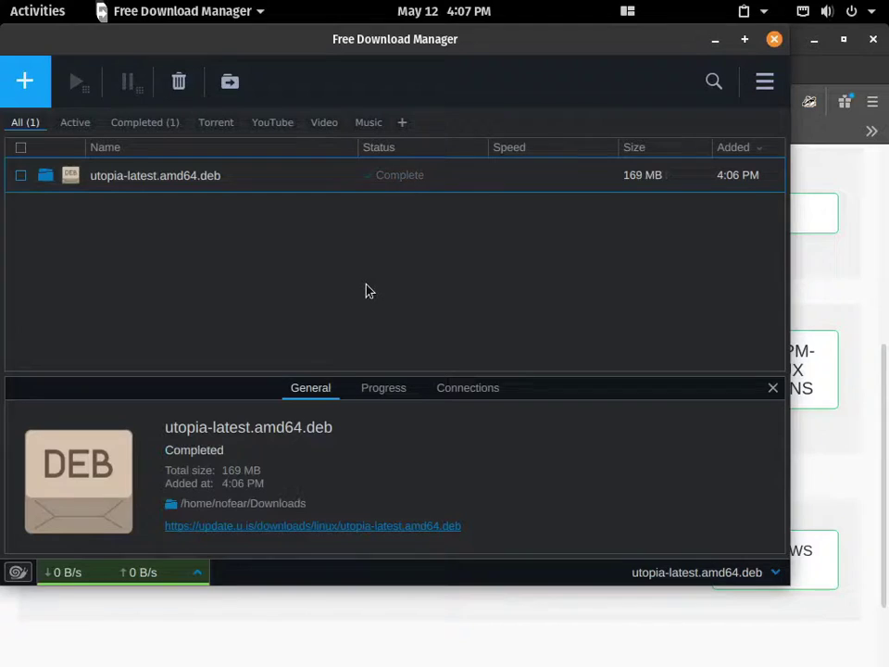
Install the downloaded utopia-latest.amd64.deb package, authorizing it with the account password.
double_click(179, 185)
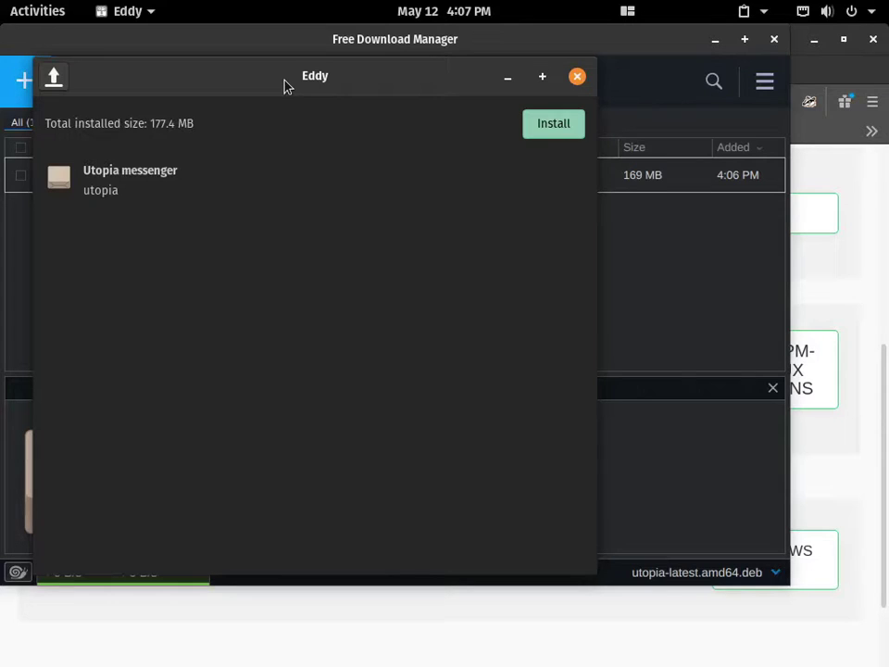
left_click(552, 125)
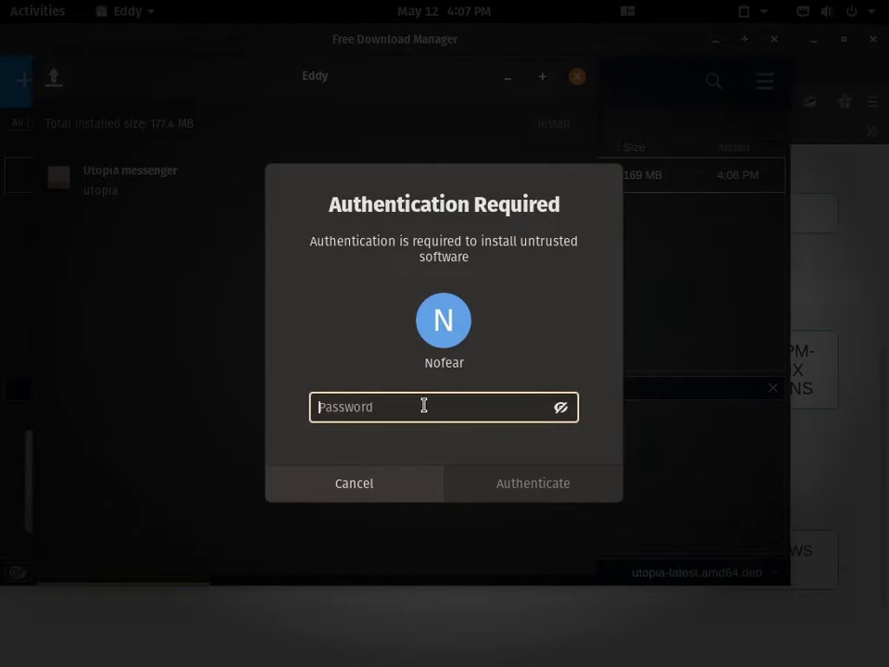
type("***")
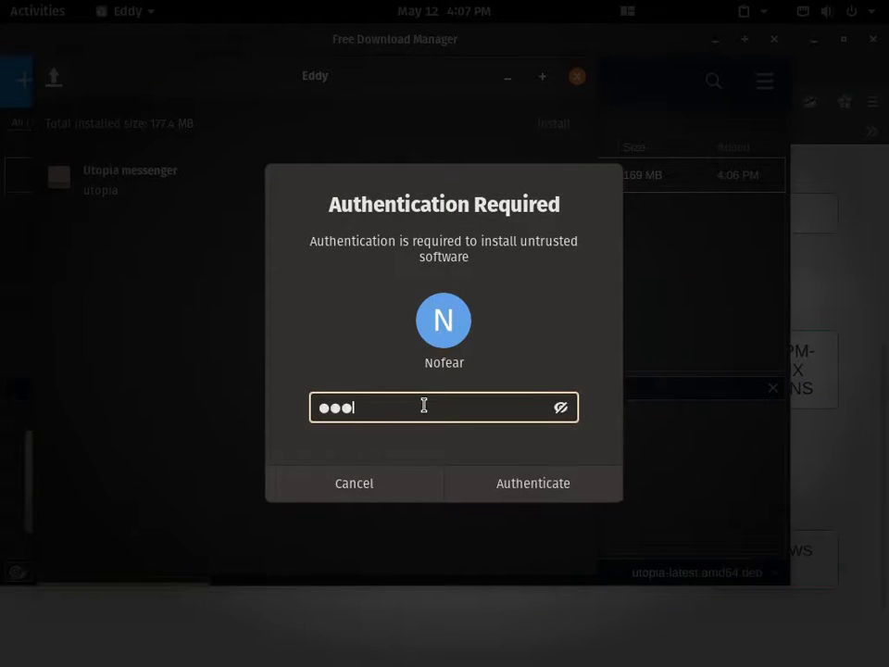
key("Return")
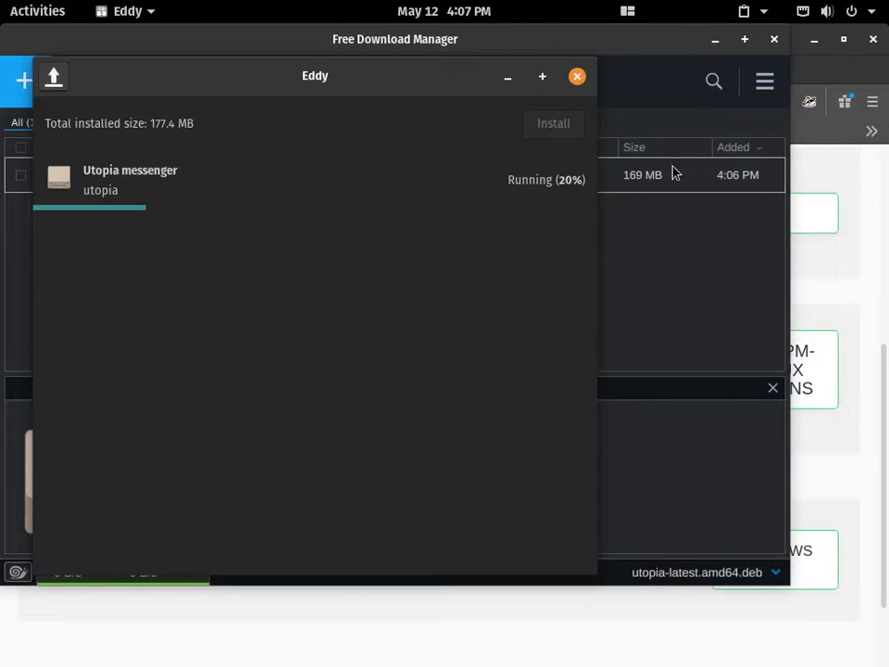
Close the download manager, the web browser and the package installer windows.
left_click(775, 39)
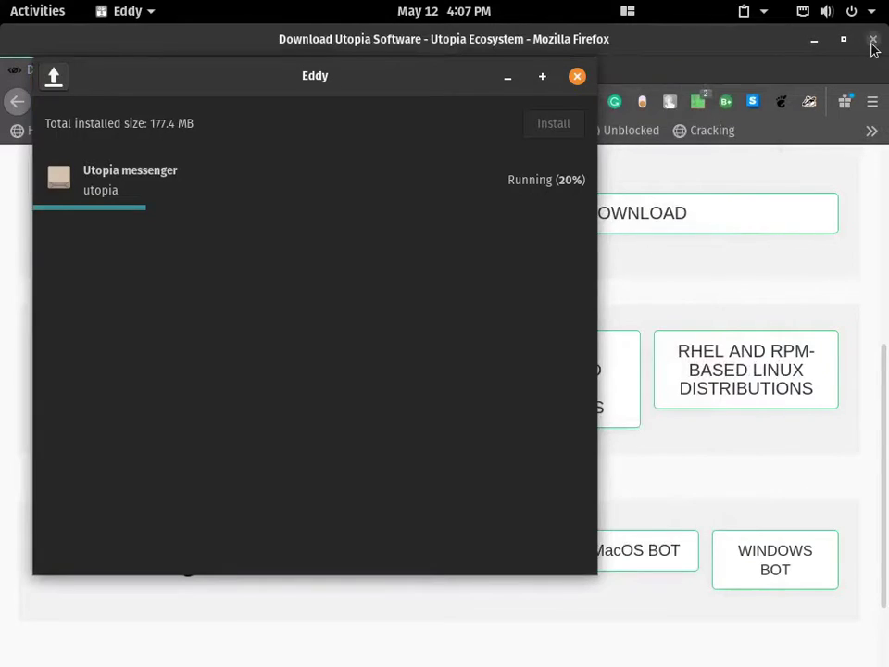
left_click(873, 40)
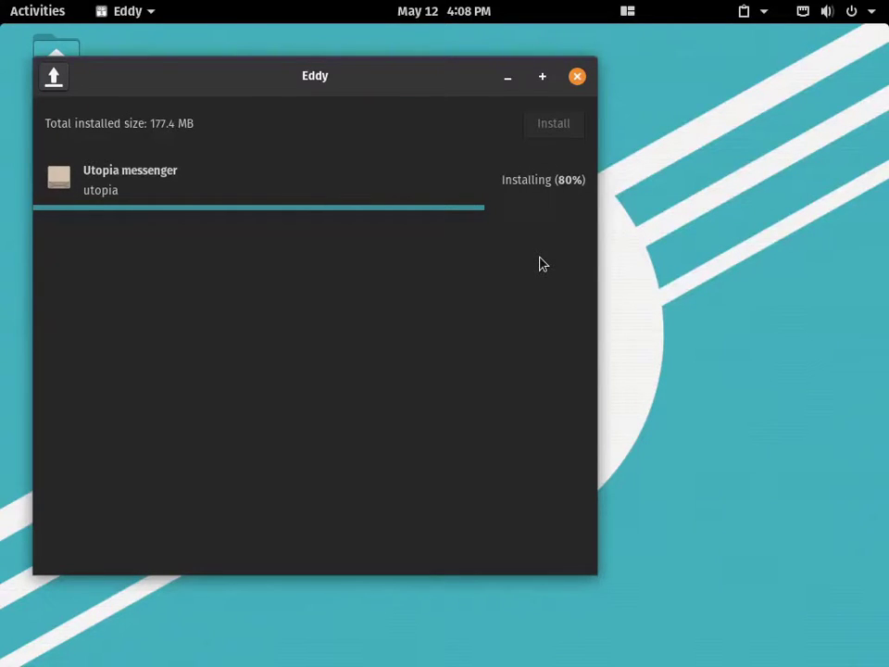
left_click(576, 78)
Launch utopia from the list of all installed applications.
key("super")
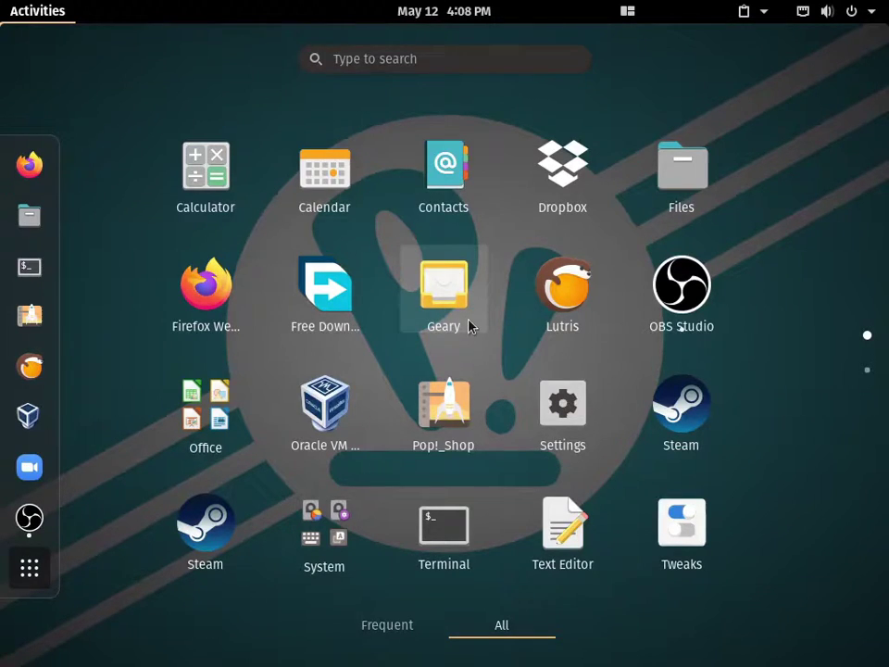
scroll(610, 415, "down", 1)
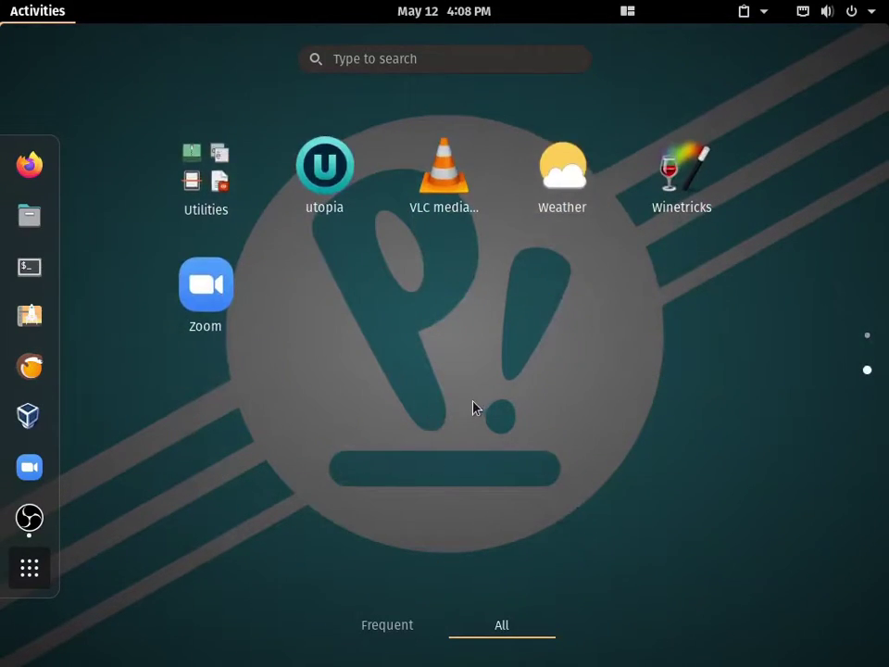
left_click(337, 189)
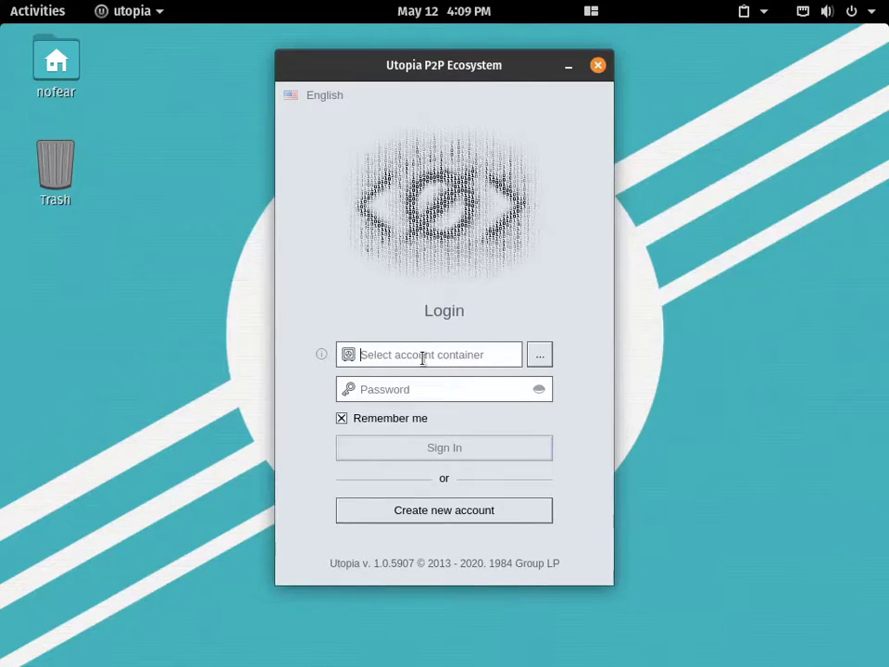
Try to sign in with an account container name and the account password.
type("nofe")
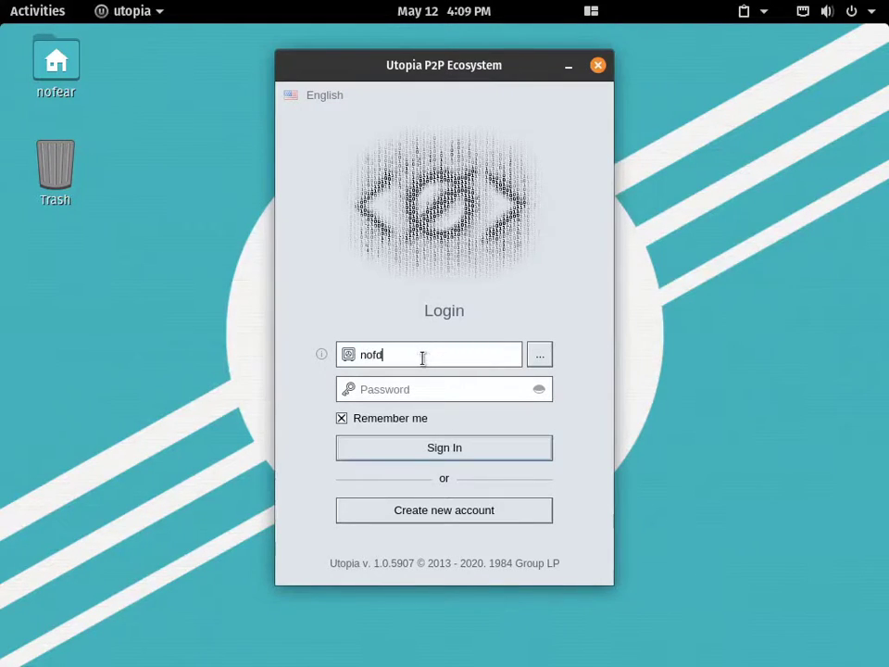
type("ar")
key("Tab")
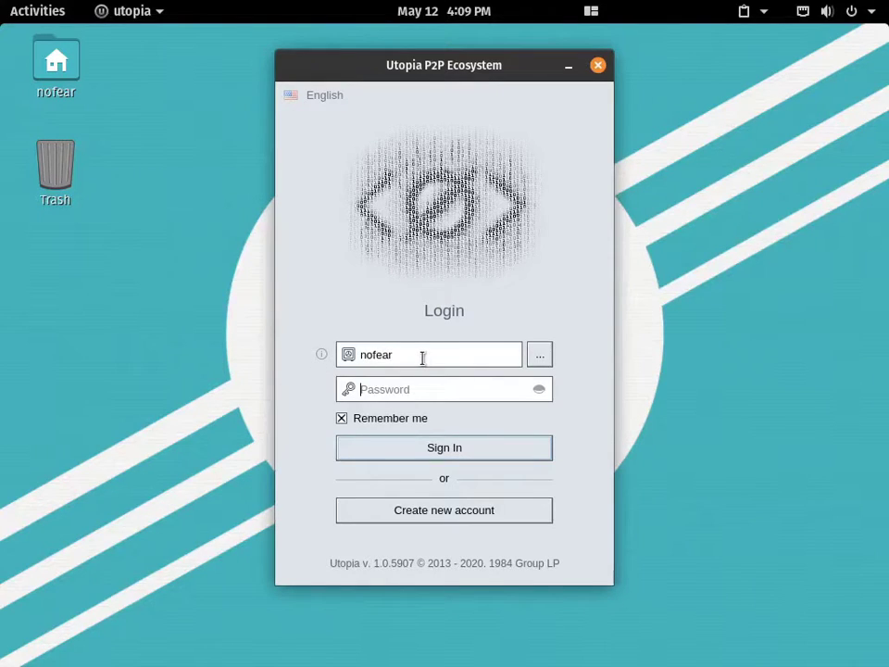
type("•••••••••••")
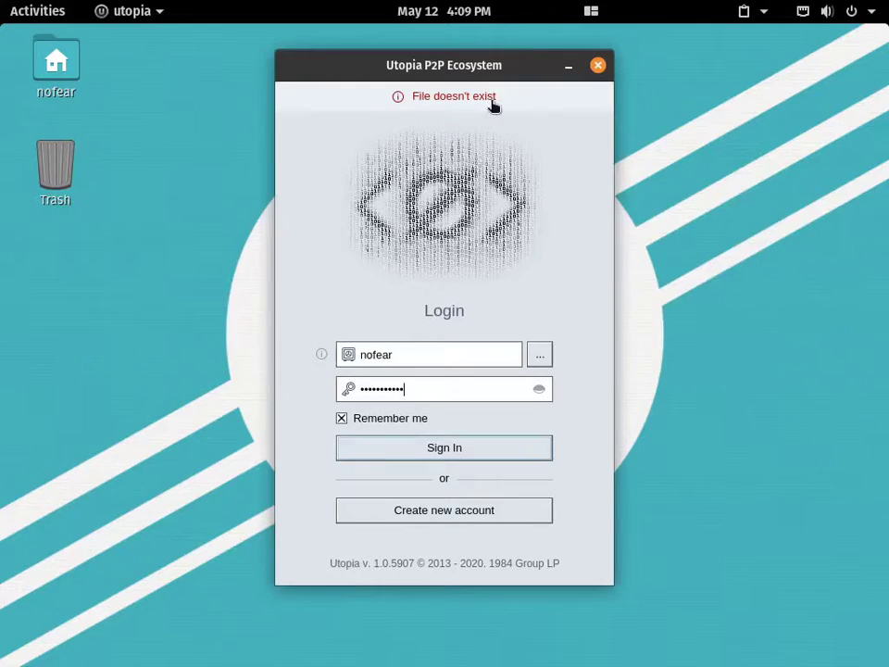
Start a new Utopia account and enter the nickname, leaving the optional first and last names blank.
left_click(452, 516)
left_click(719, 550)
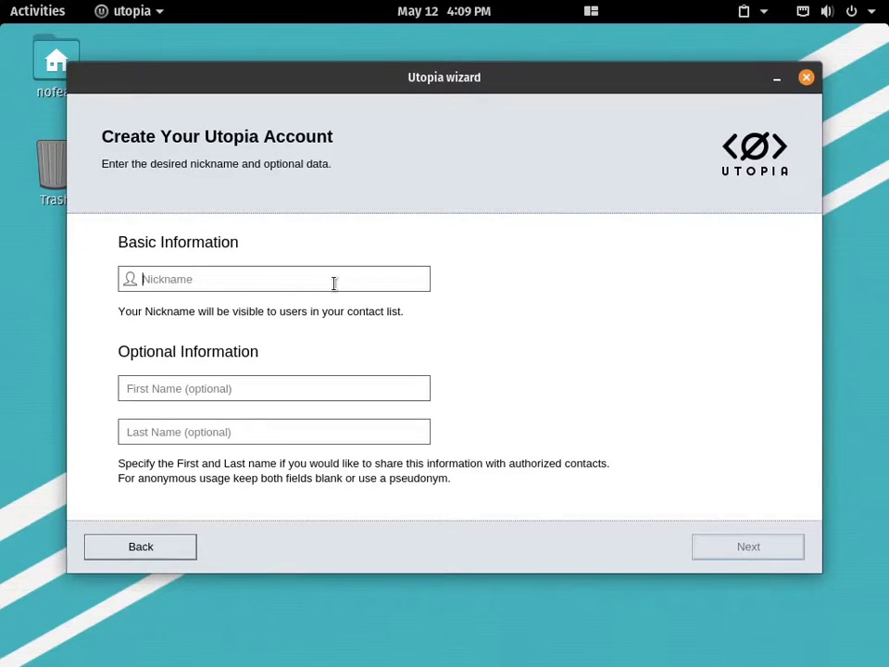
type("Nofear")
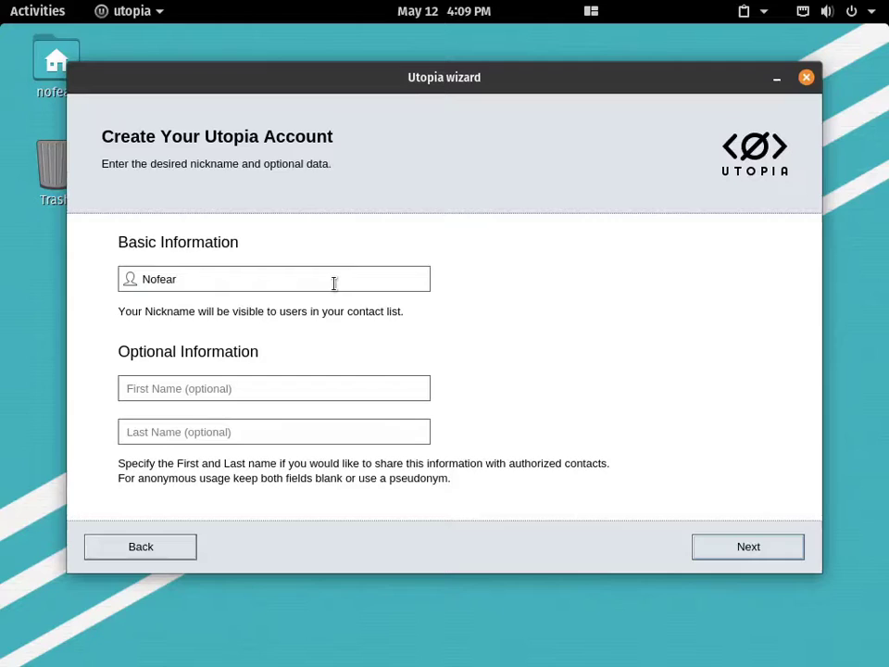
left_click(295, 387)
left_click(764, 547)
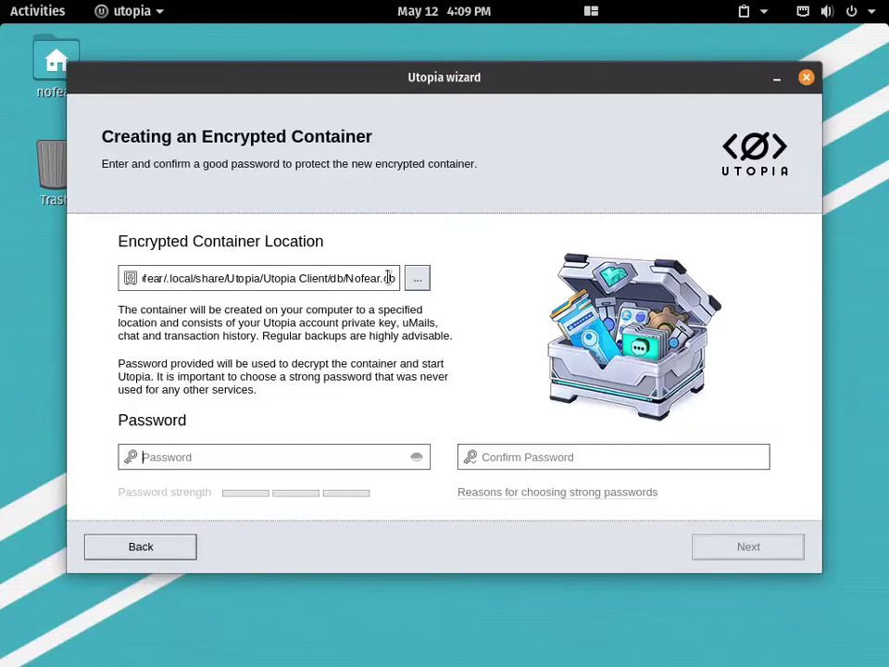
Keep the default encrypted container location, enter and confirm the container password, and finish account creation with mining enabled.
left_click_drag(395, 277, 120, 278)
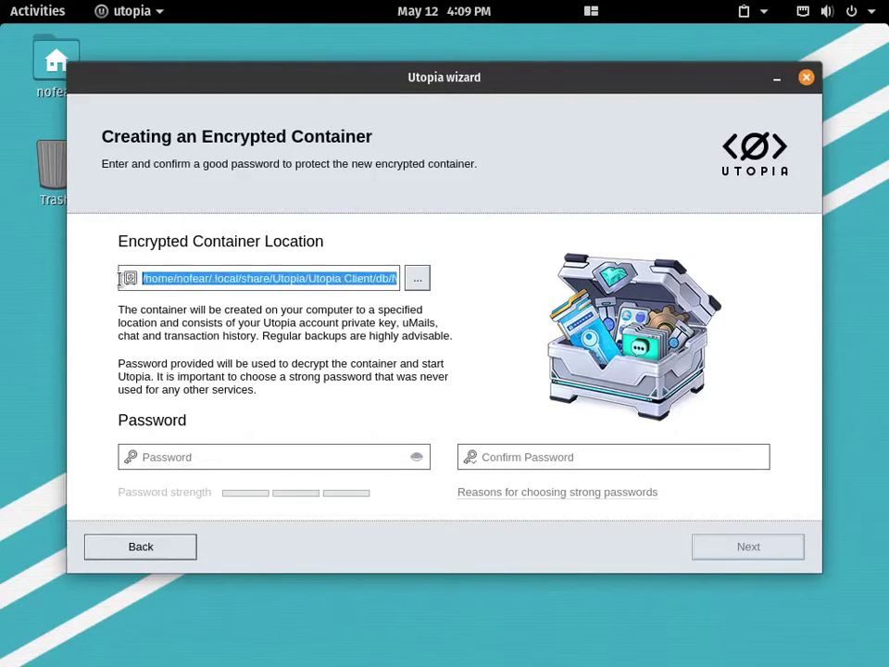
left_click(272, 277)
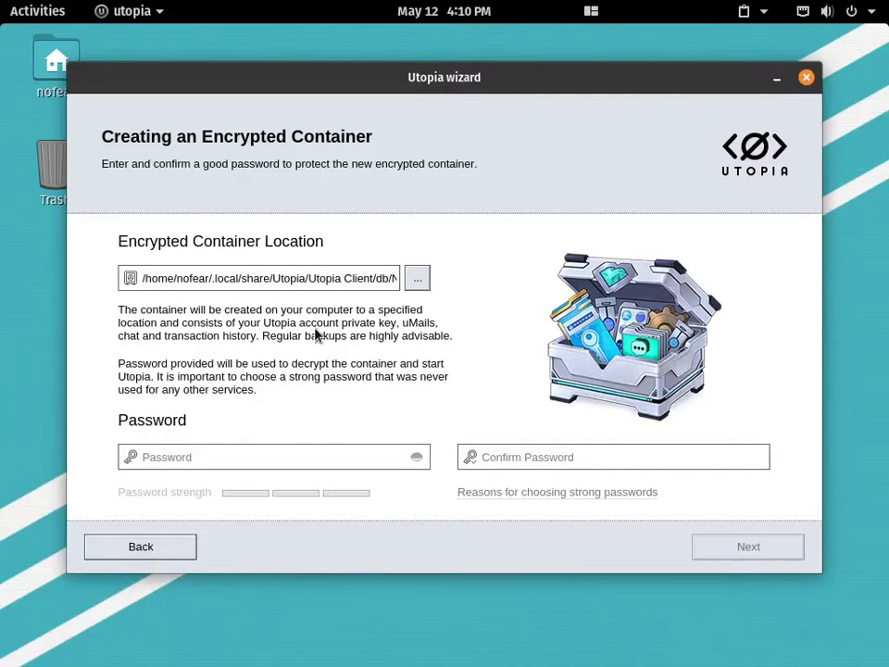
type("a")
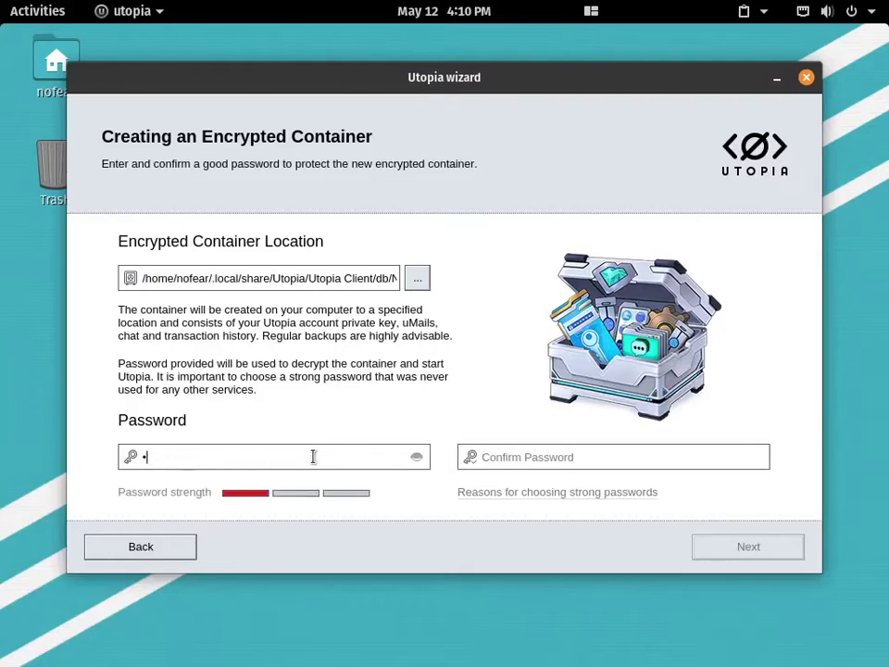
type("aaaaaaaaaa")
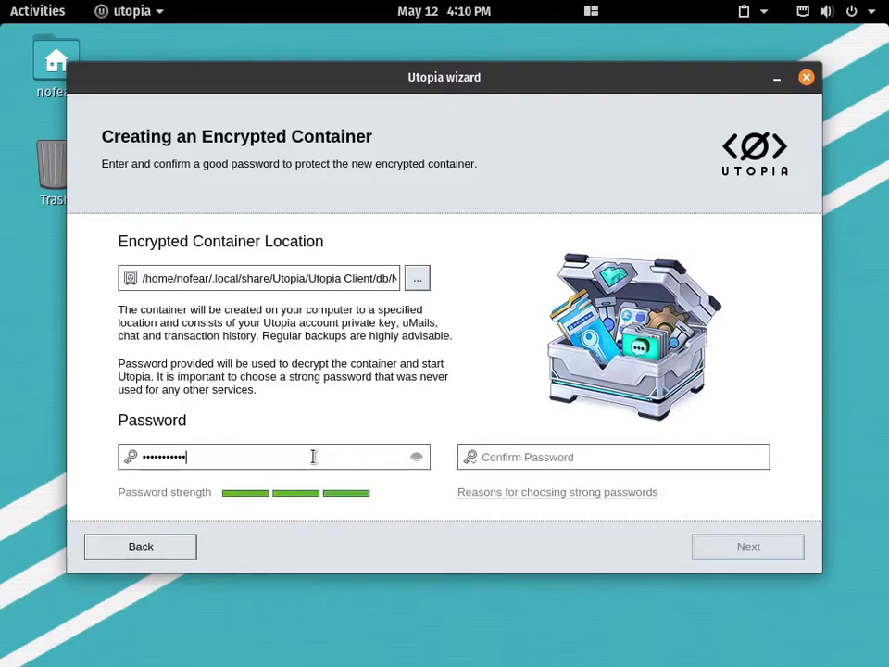
type("aaaaaaa")
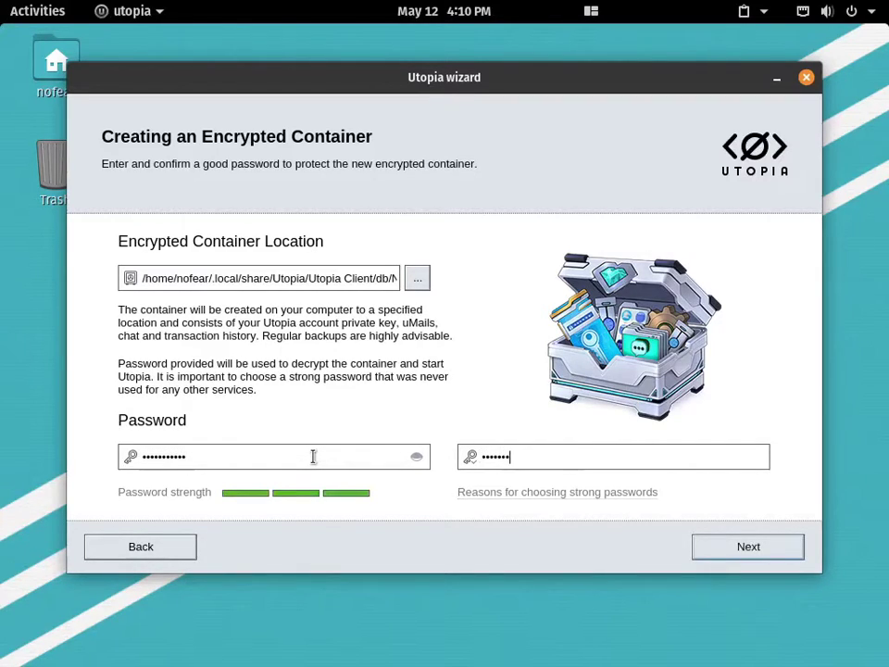
left_click(717, 547)
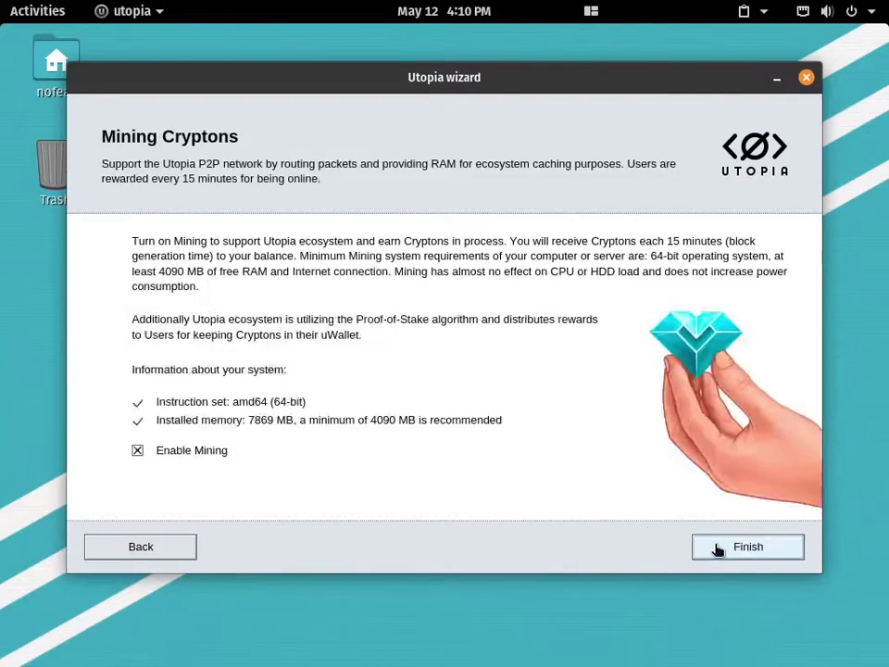
left_click(790, 556)
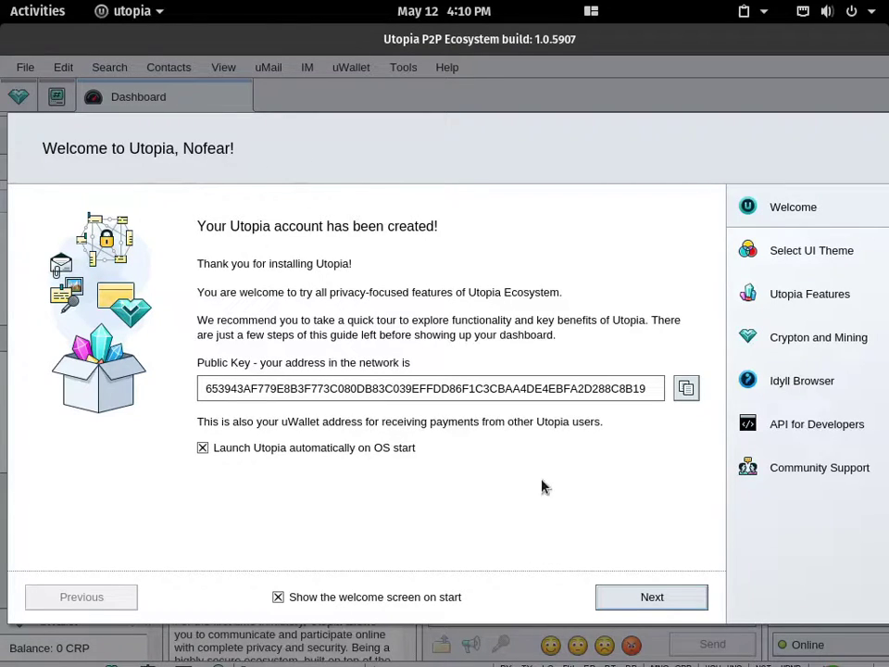
Highlight the account's public key on the welcome page and choose the Dark Space interface theme.
double_click(657, 389)
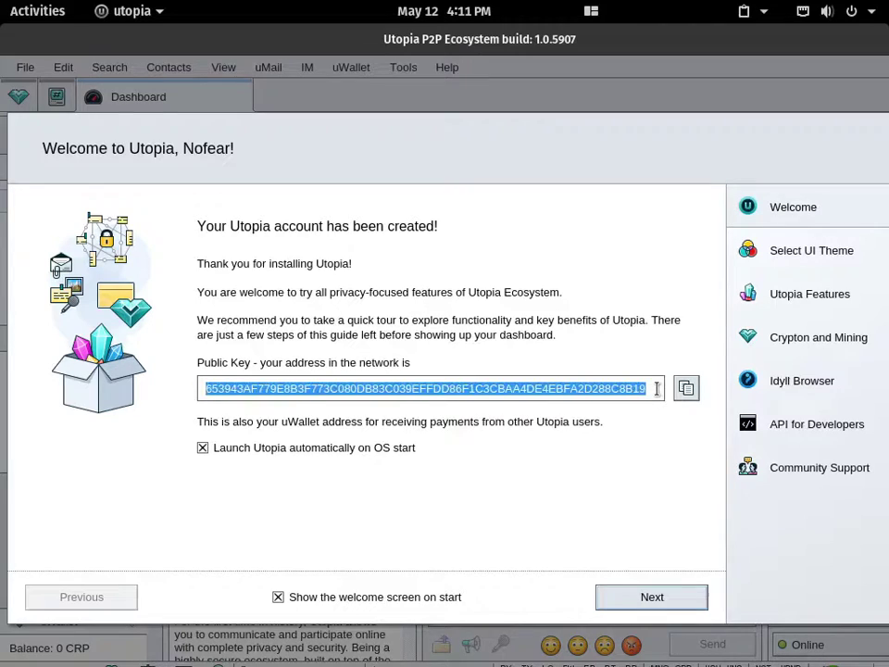
left_click(645, 597)
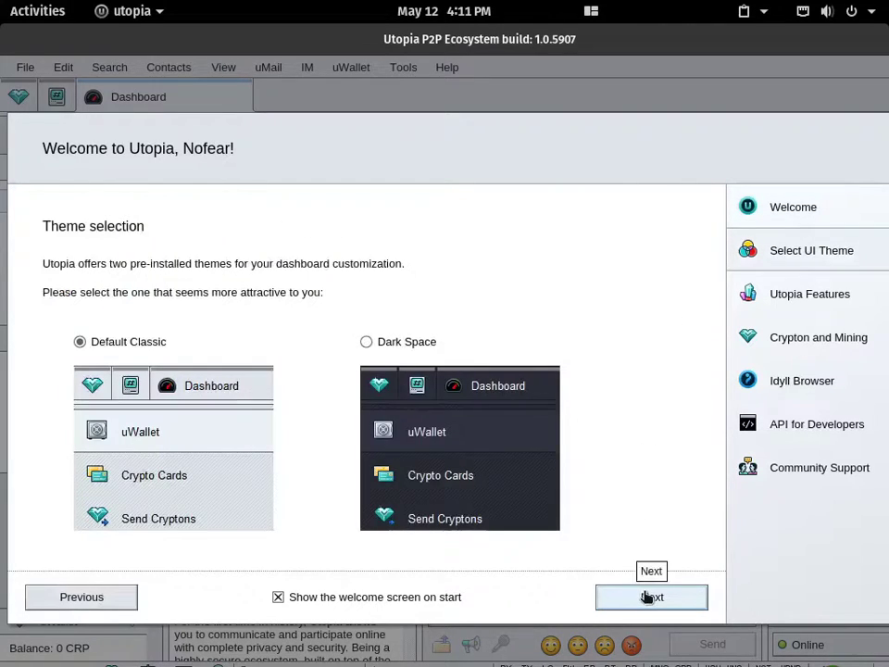
left_click(404, 345)
left_click(647, 600)
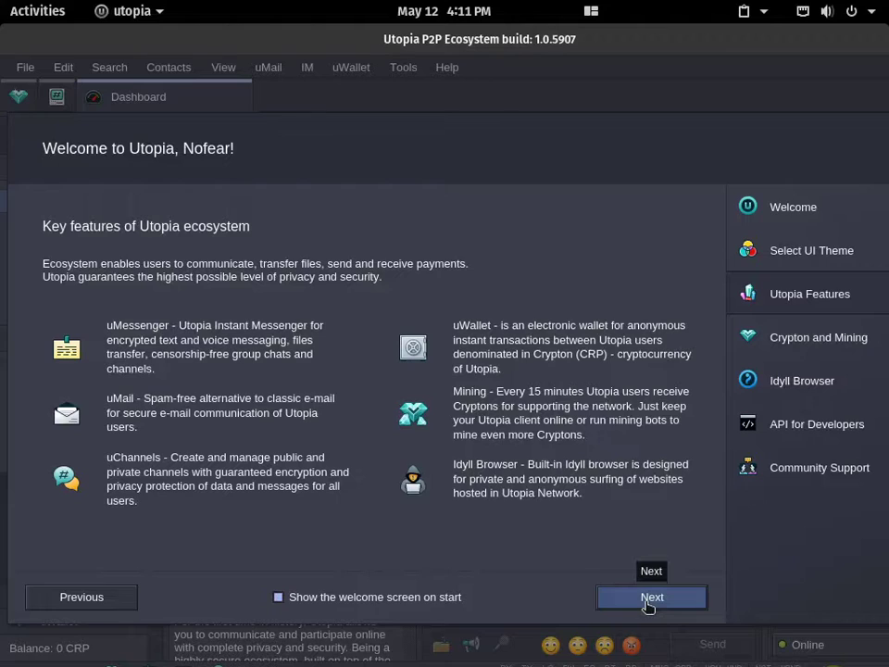
Go through the remaining welcome guide pages up to Community Support and close the guide.
left_click(648, 600)
left_click(649, 600)
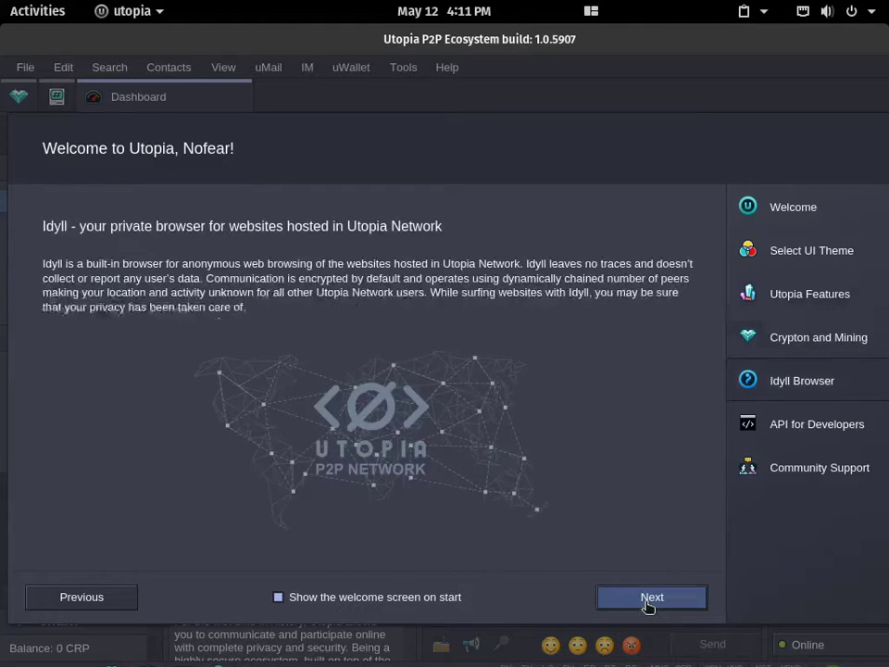
left_click(649, 600)
left_click(648, 600)
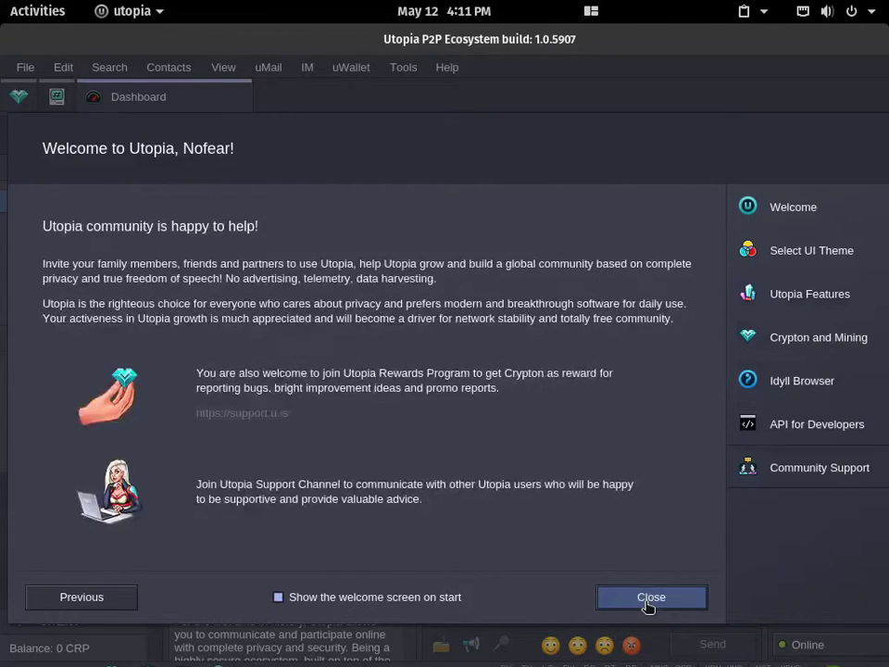
left_click(650, 598)
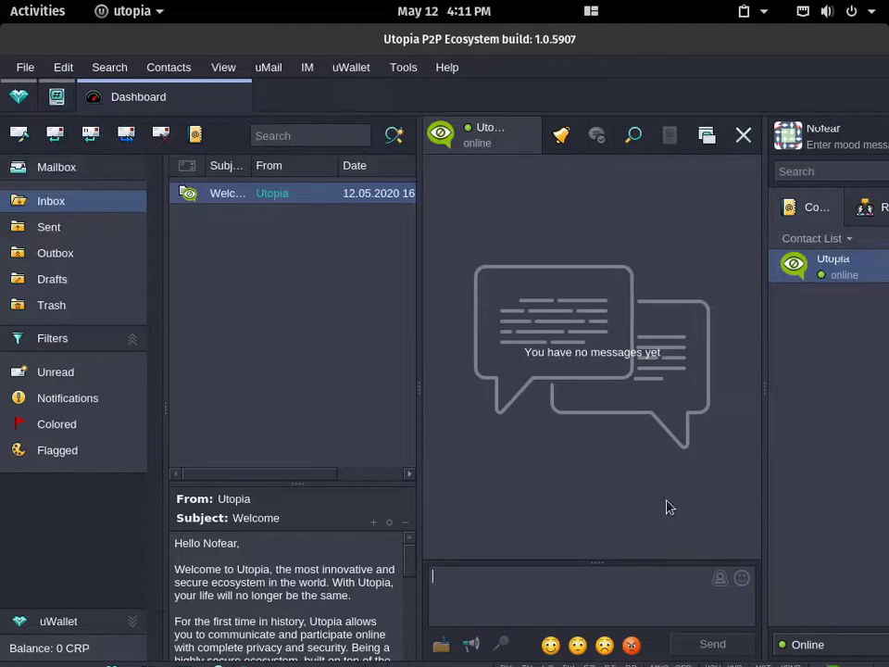
left_click(404, 68)
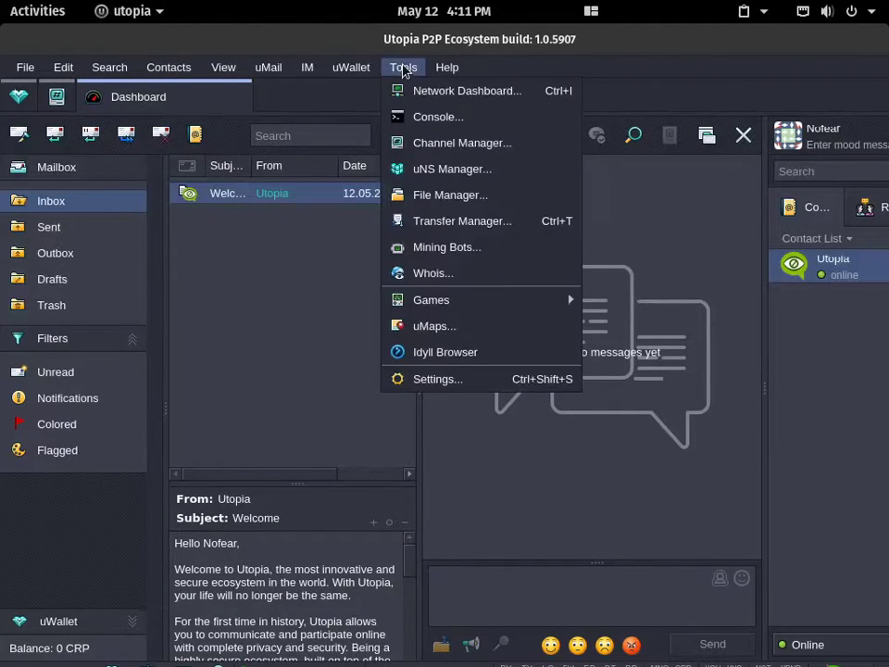
mouse_move(346, 71)
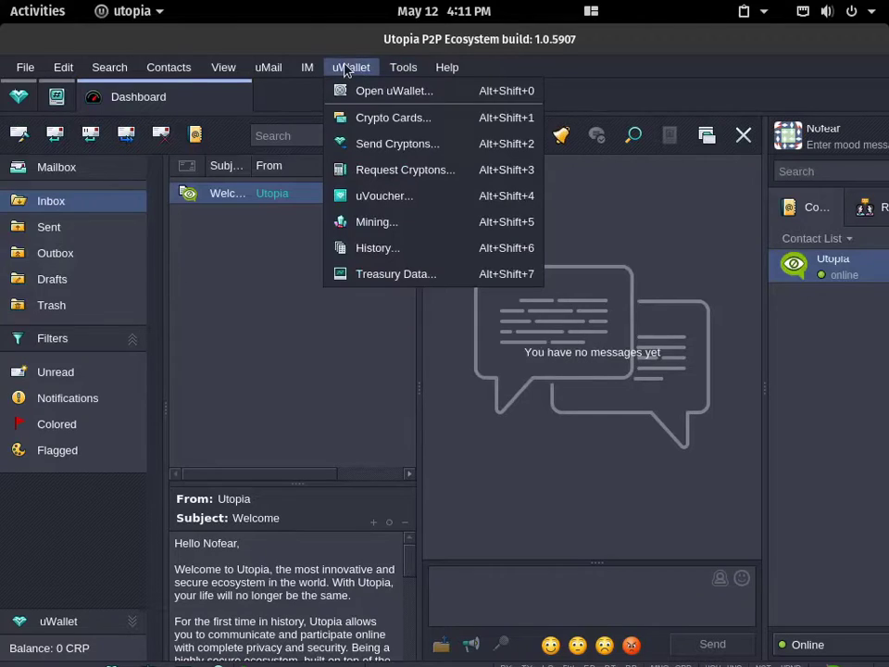
mouse_move(303, 70)
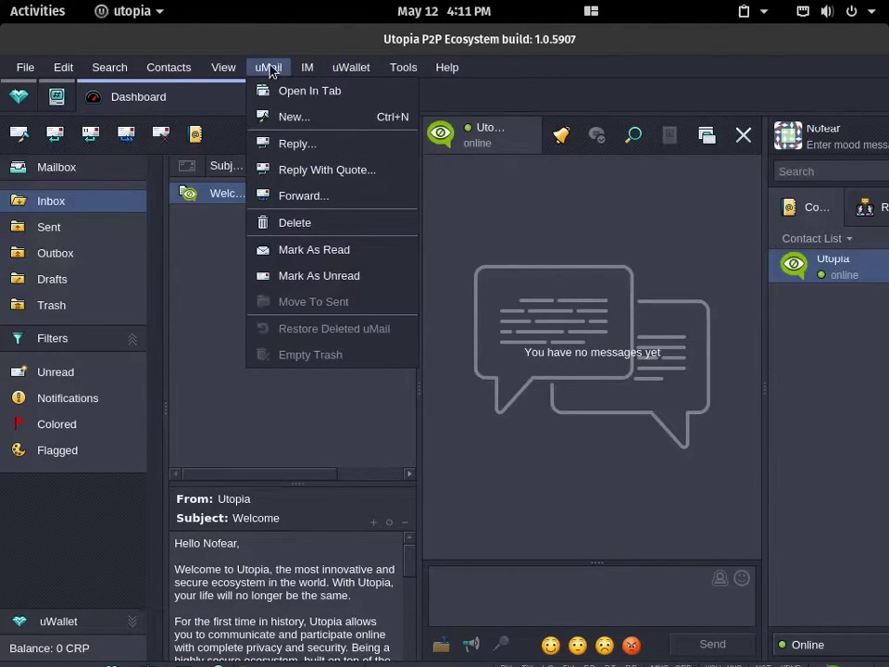
mouse_move(237, 74)
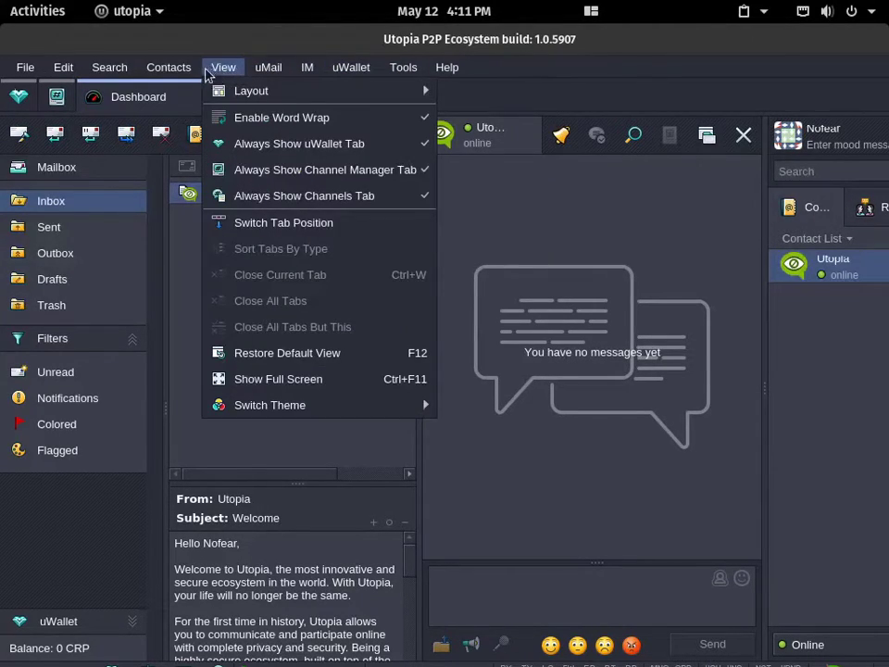
Look at the Add New Contact dialog and its uCode image chooser, and close both without adding a contact.
mouse_move(183, 79)
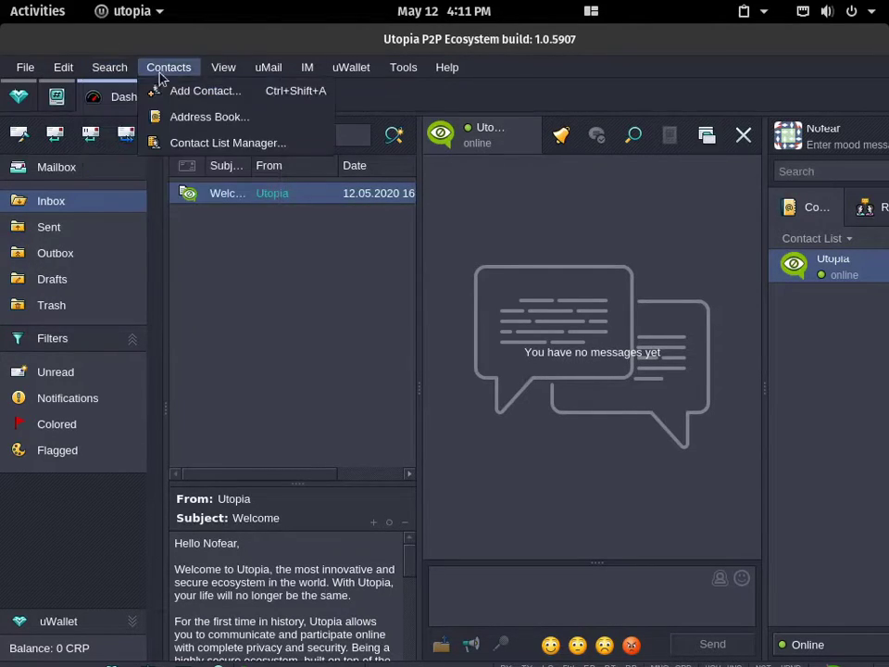
left_click(195, 92)
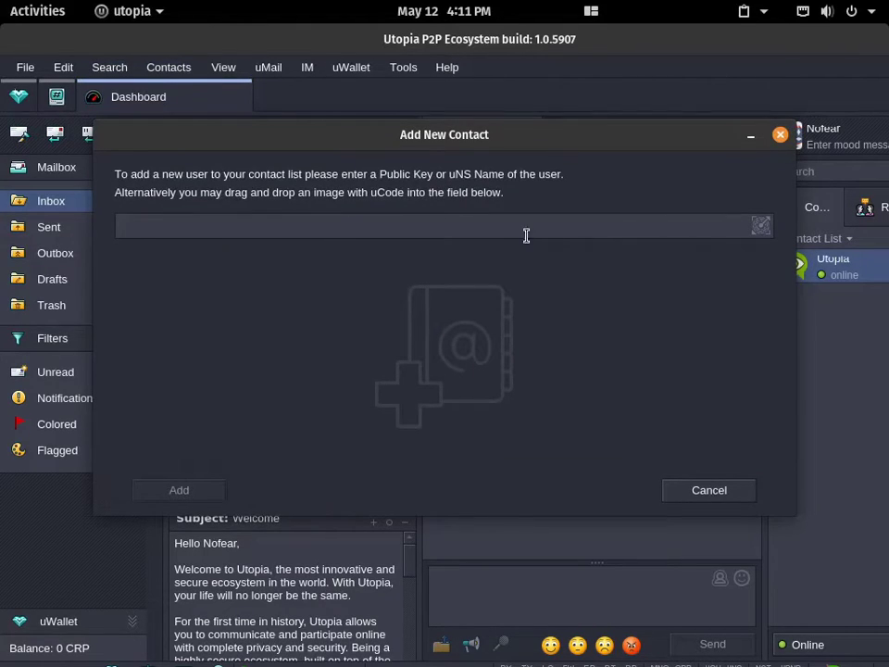
left_click(763, 227)
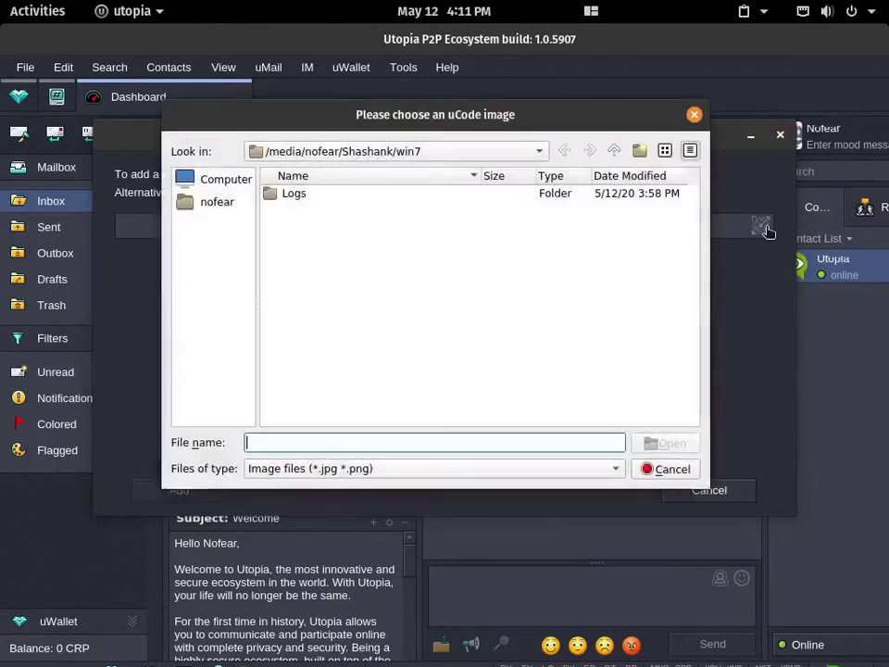
left_click(694, 115)
left_click(780, 134)
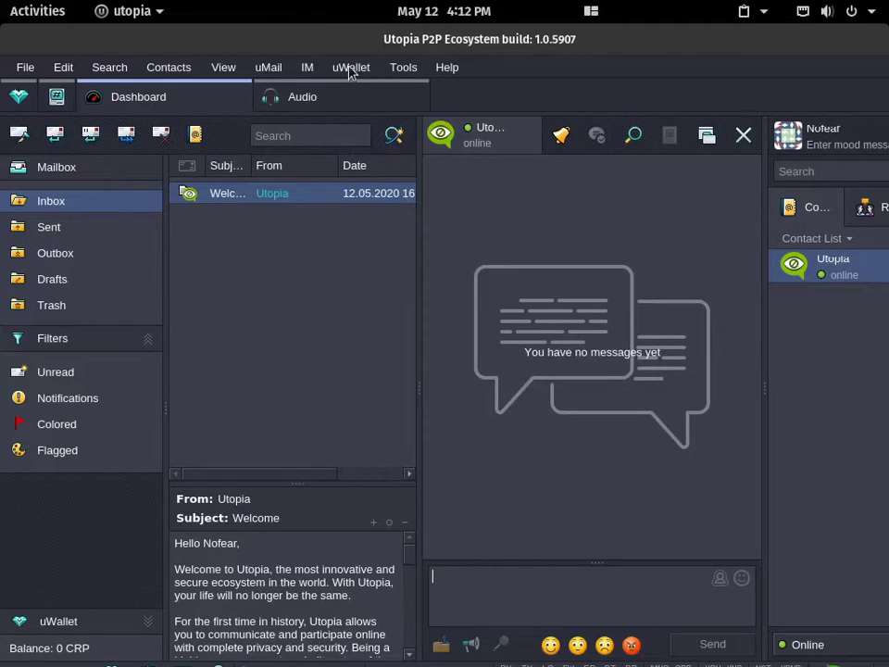
Open the uWallet overview and examine its transaction search, balance area and Crypto Cards section.
left_click(267, 67)
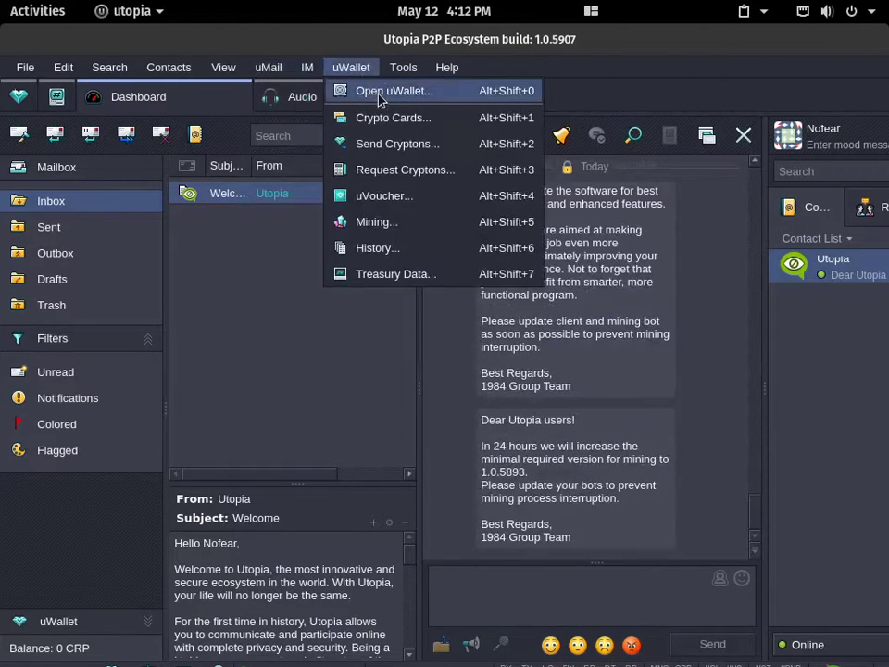
left_click(379, 97)
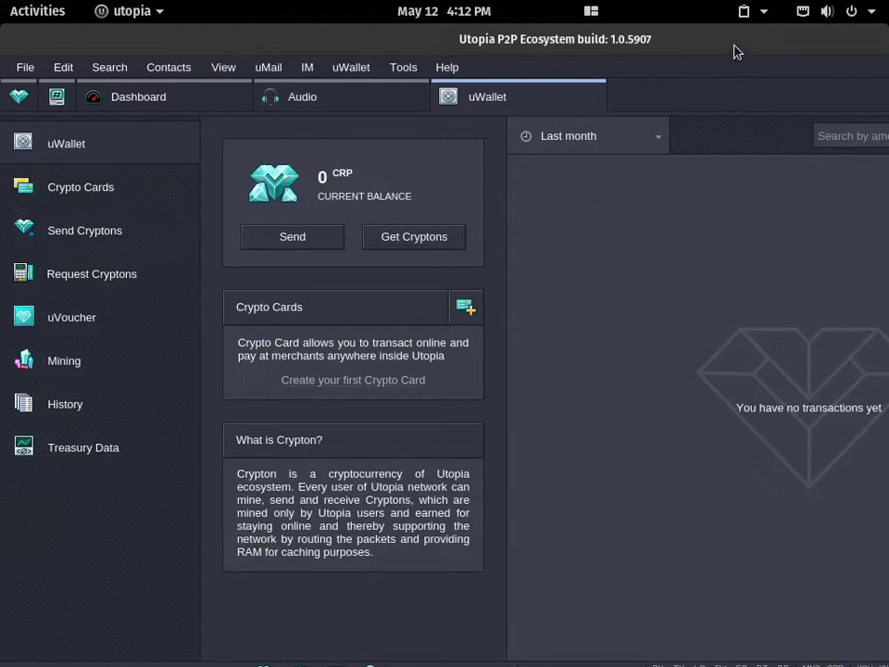
left_click_drag(672, 46, 394, 64)
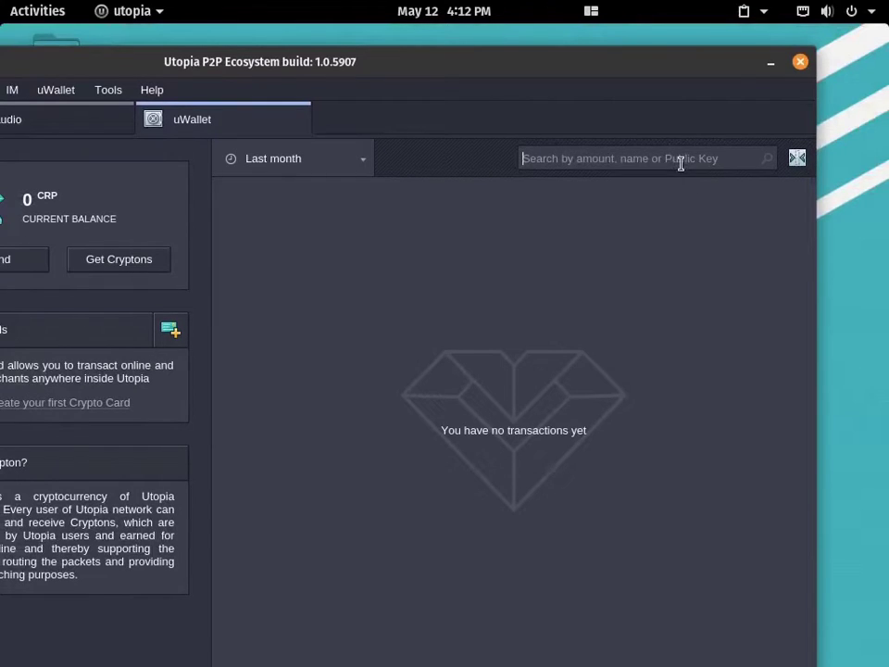
left_click(716, 158)
left_click_drag(315, 61, 462, 62)
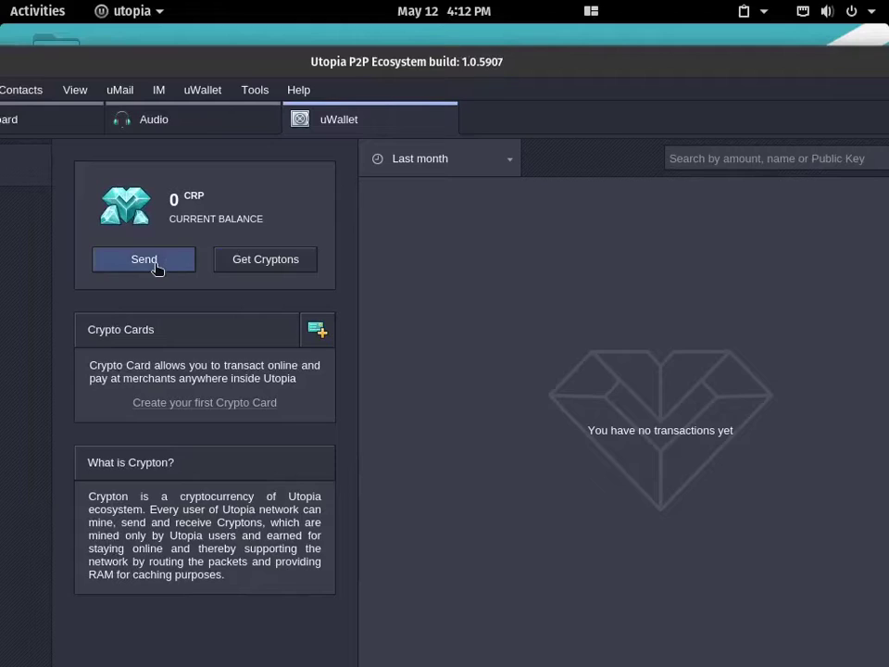
View the wallet's Crypto Cards creation page and the Mining statistics page.
left_click_drag(179, 65, 366, 42)
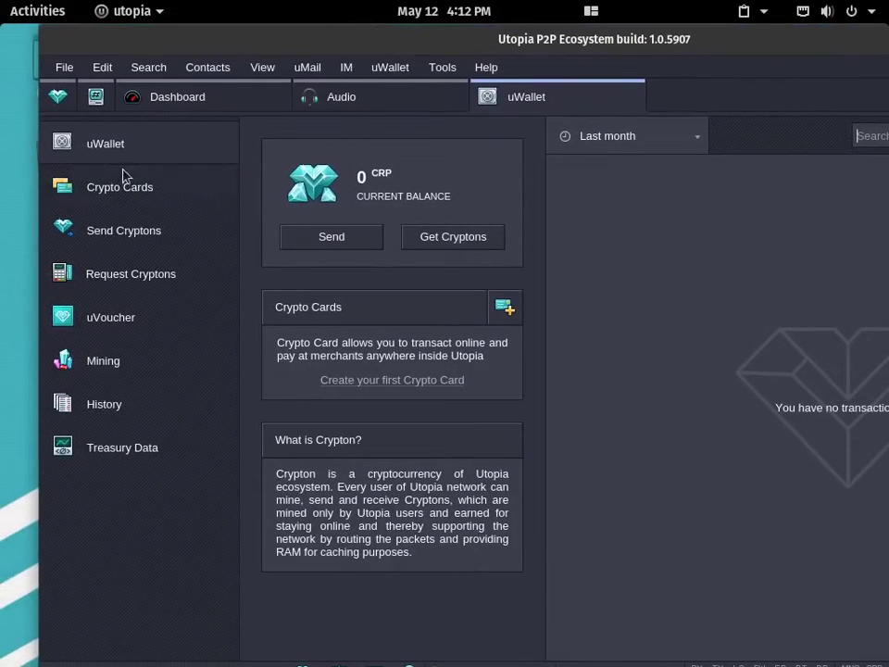
left_click(122, 188)
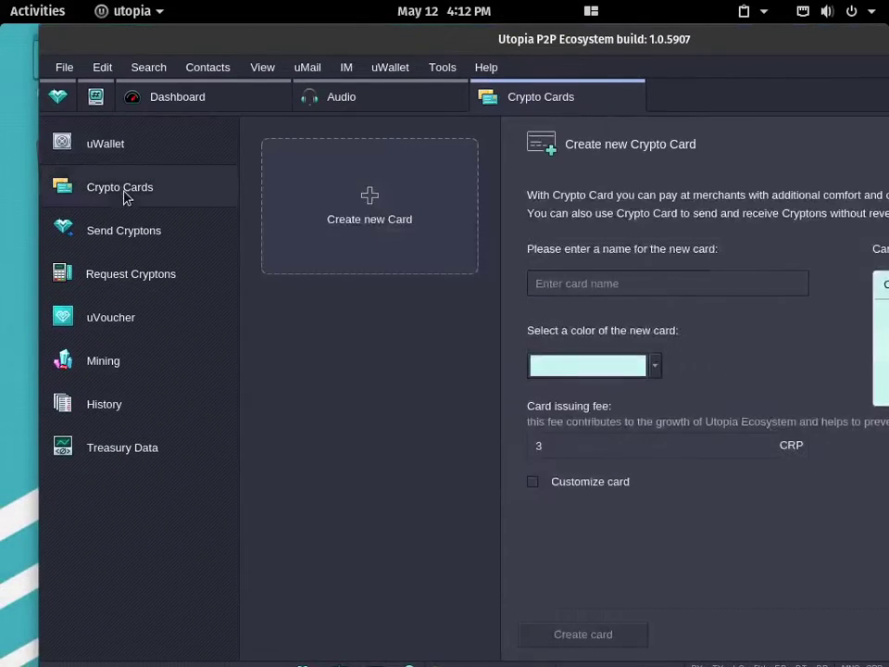
left_click(104, 361)
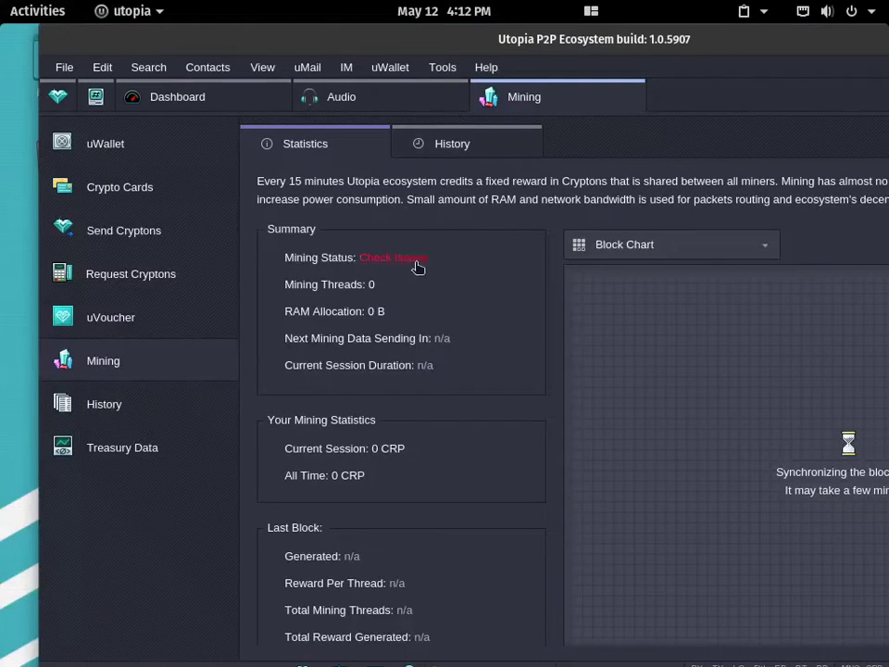